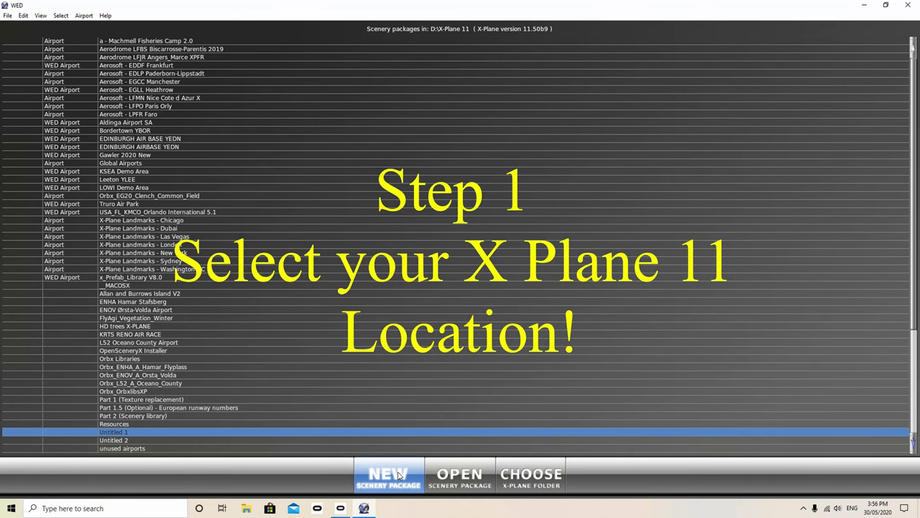
Set the X-Plane 11 folder on drive SSD (D:) as WED's X-Plane installation folder.
left_click(528, 475)
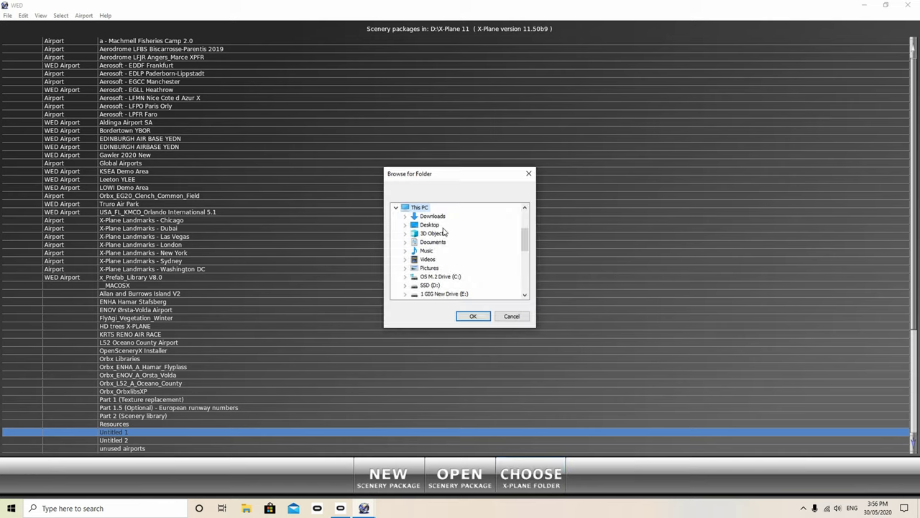
left_click(435, 286)
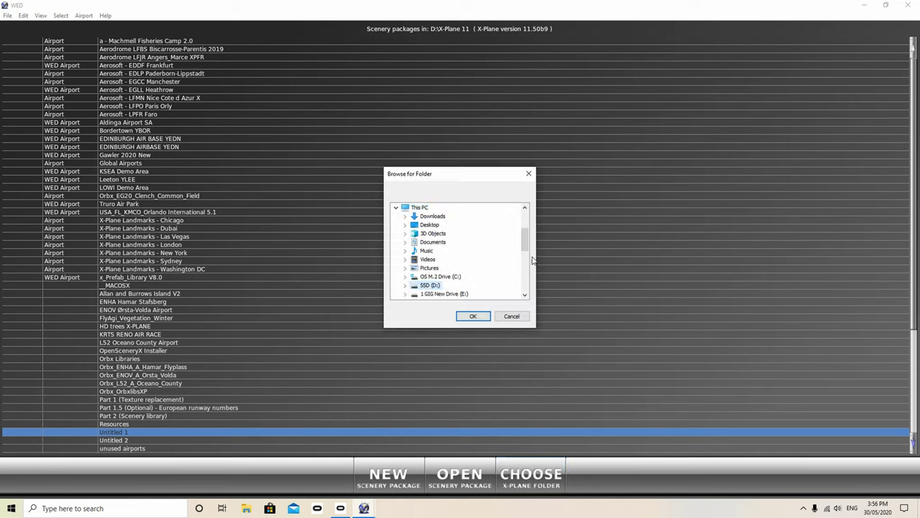
scroll(528, 250, "down", 1)
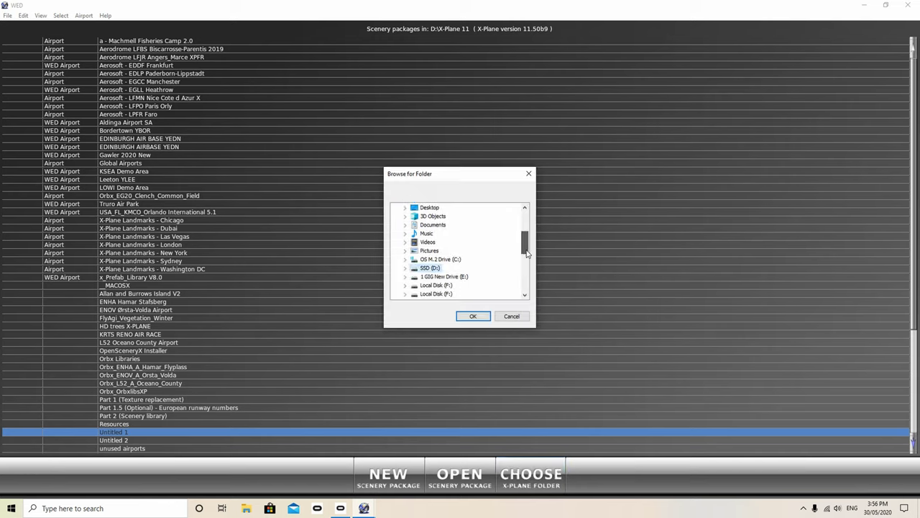
left_click(405, 268)
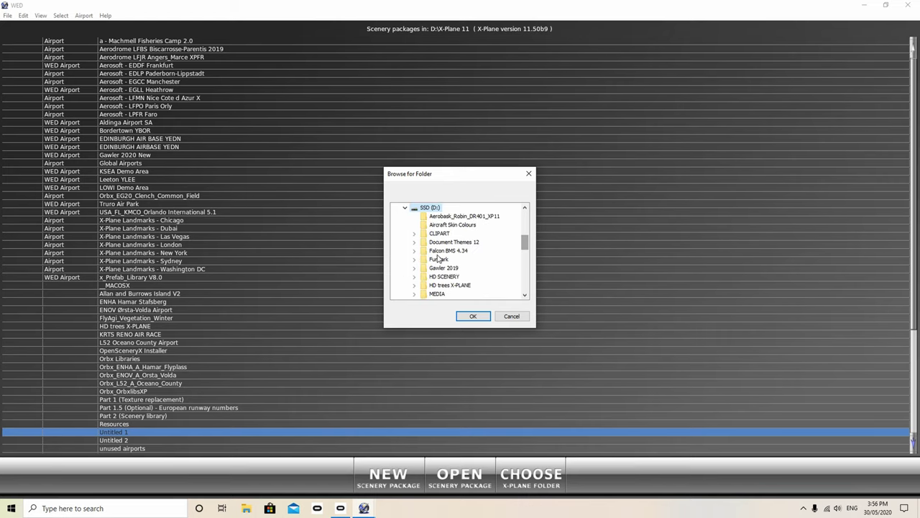
scroll(521, 248, "down", 5)
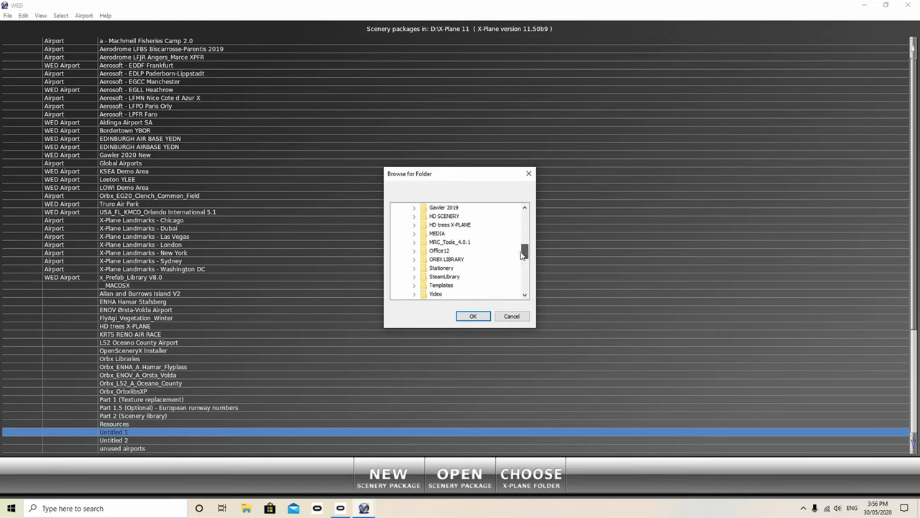
left_click(450, 268)
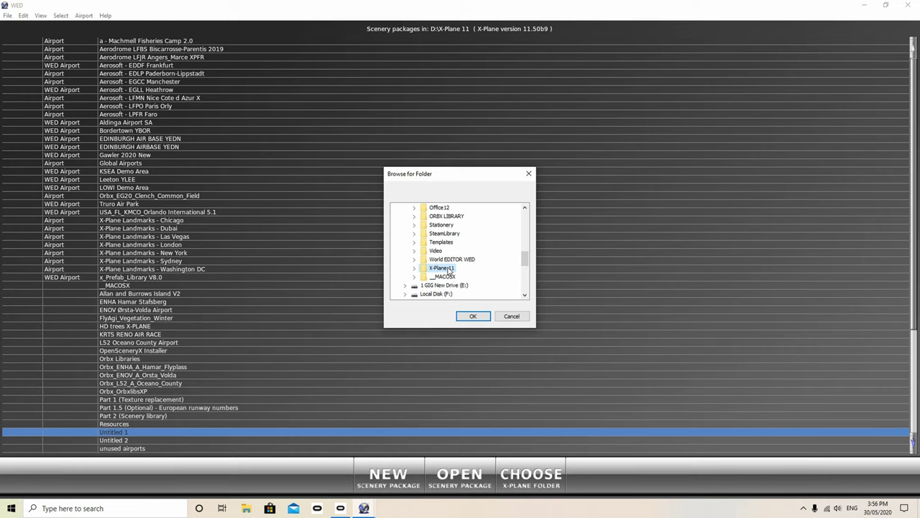
left_click(470, 316)
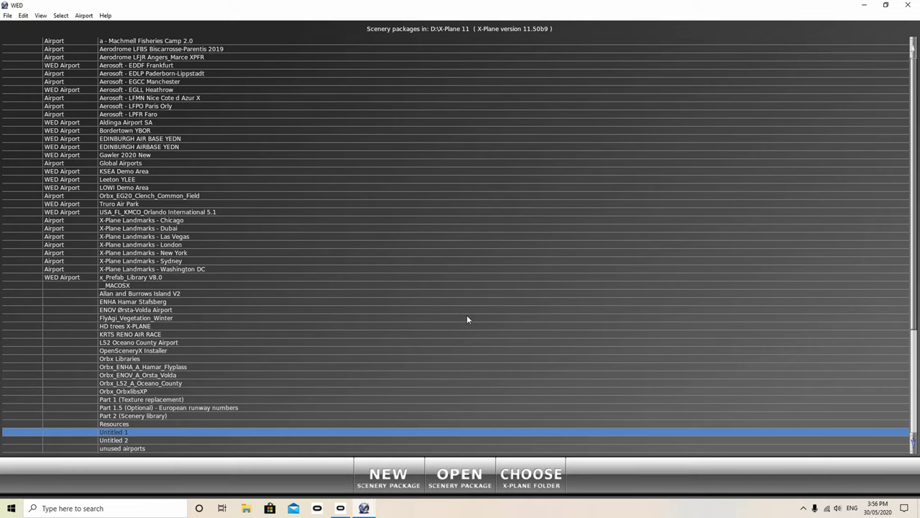
Add a new scenery package and rename the Untitled 3 row to JAMESTOWN.
left_click(388, 477)
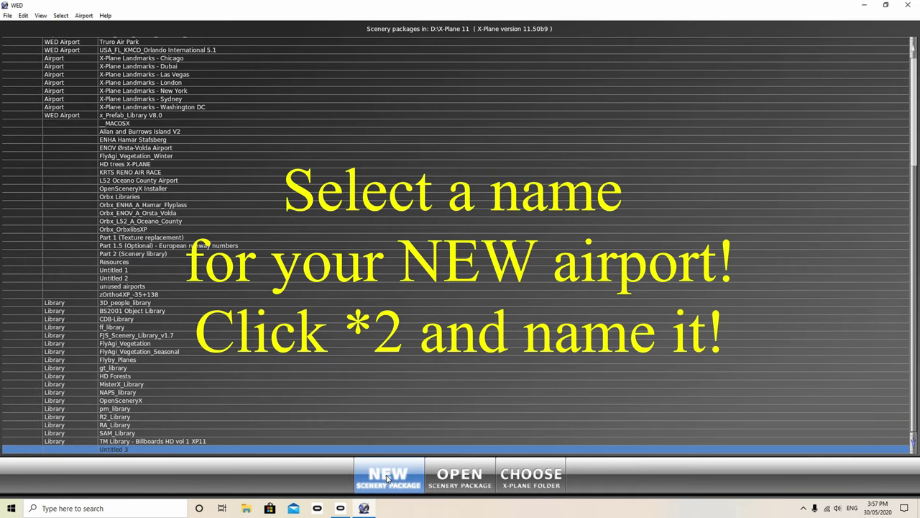
left_click(138, 450)
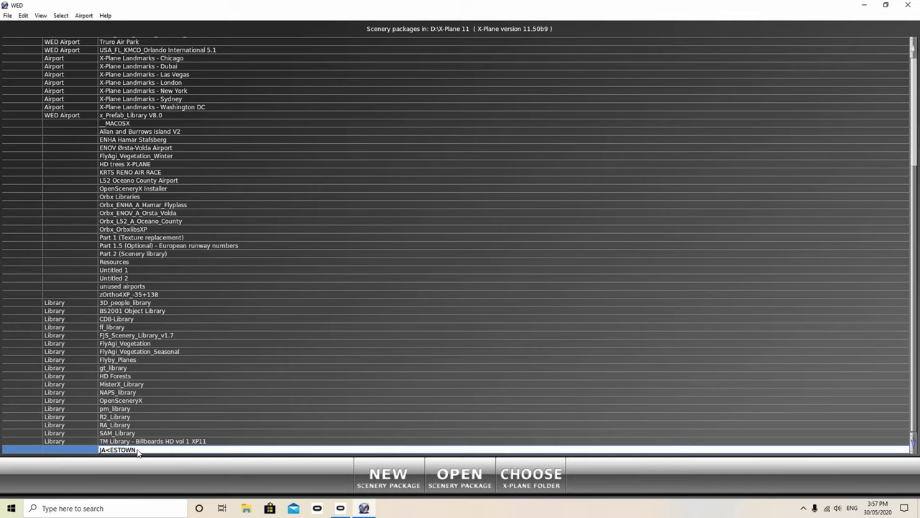
key("BackSpace")
type("M")
key("Return")
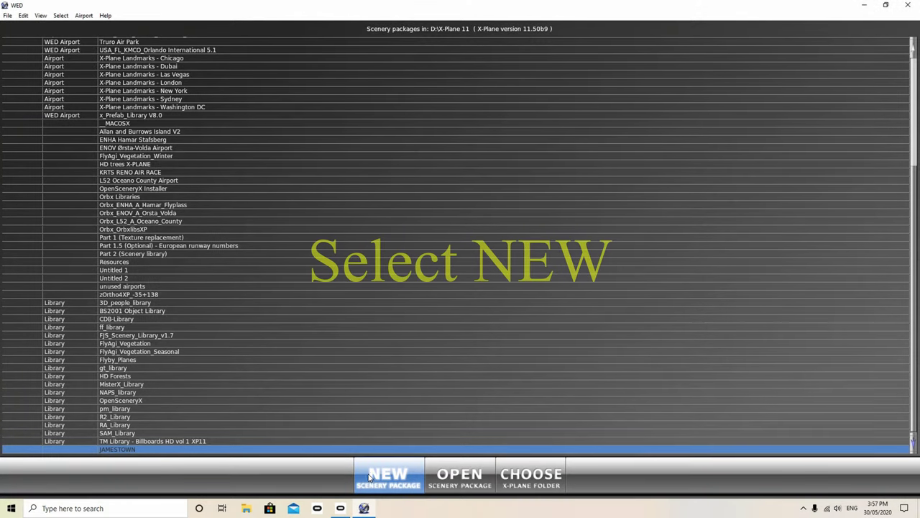
Open the JAMESTOWN package and start File > Import from Airport Scenery Gateway.
left_click(464, 478)
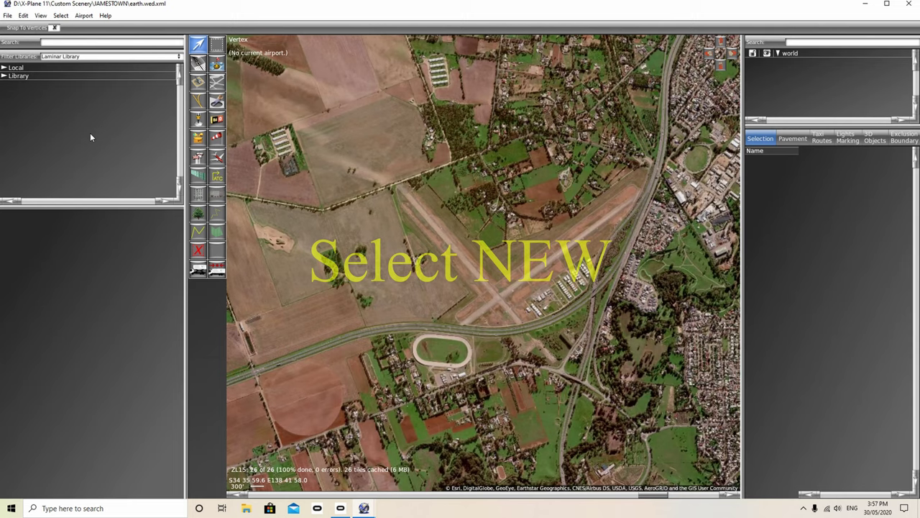
left_click(8, 15)
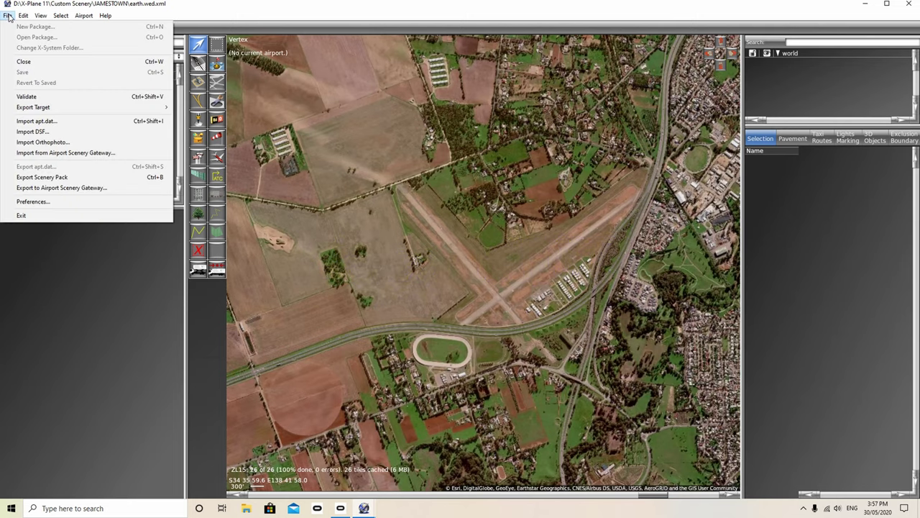
left_click(43, 153)
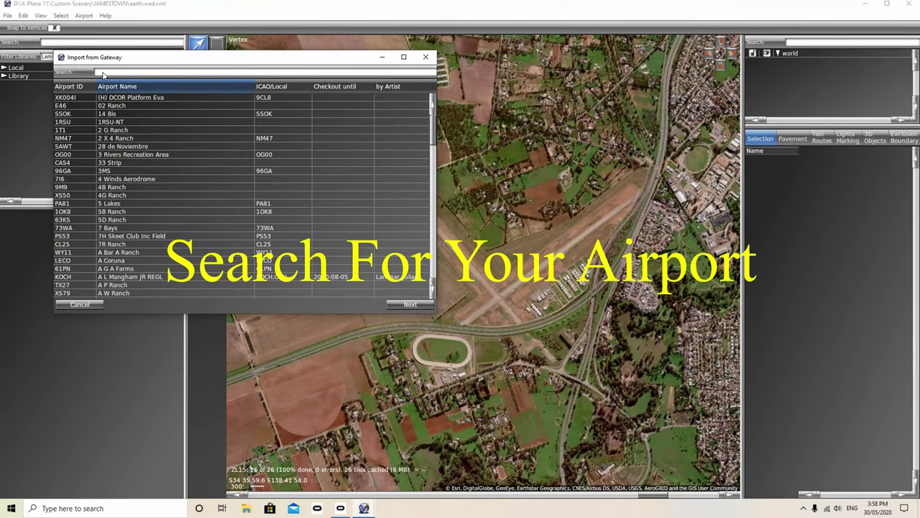
Search the Gateway for 'jamesto', pick YJST and import the Recommended pack 44080.
left_click(103, 72)
type("jam")
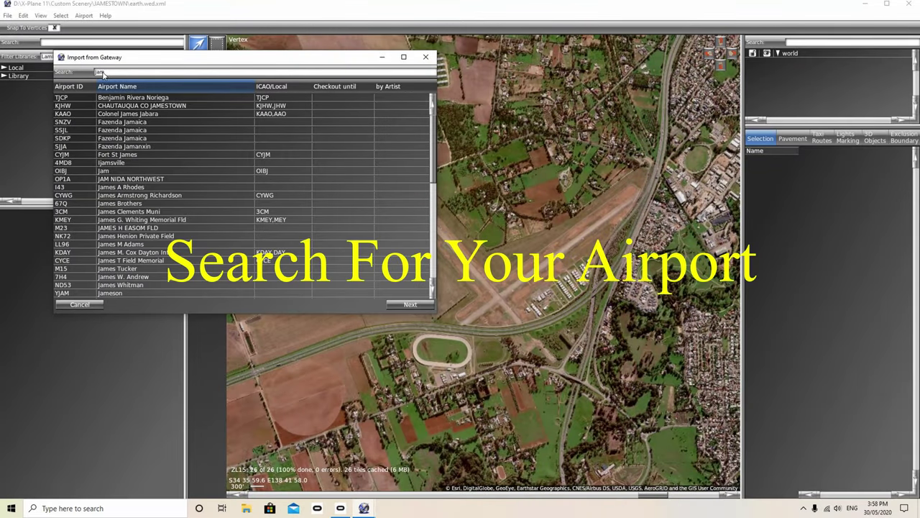
type("estown")
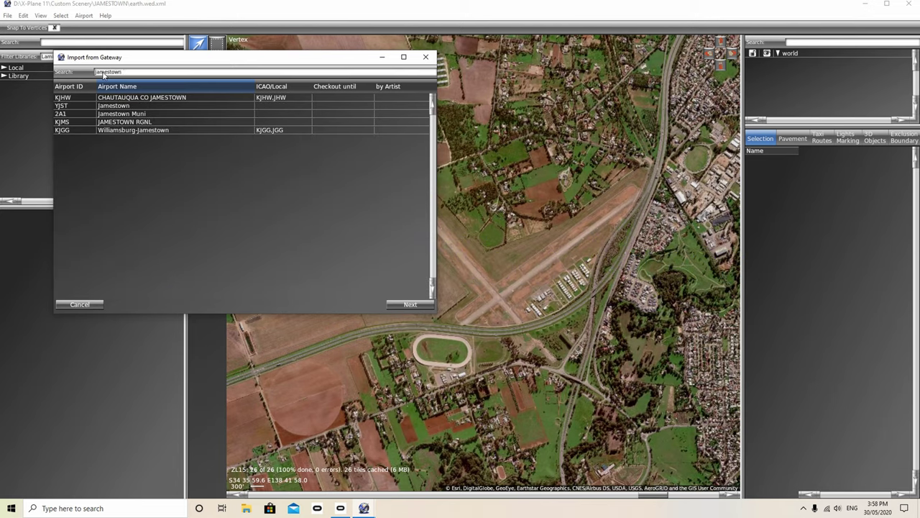
left_click(65, 106)
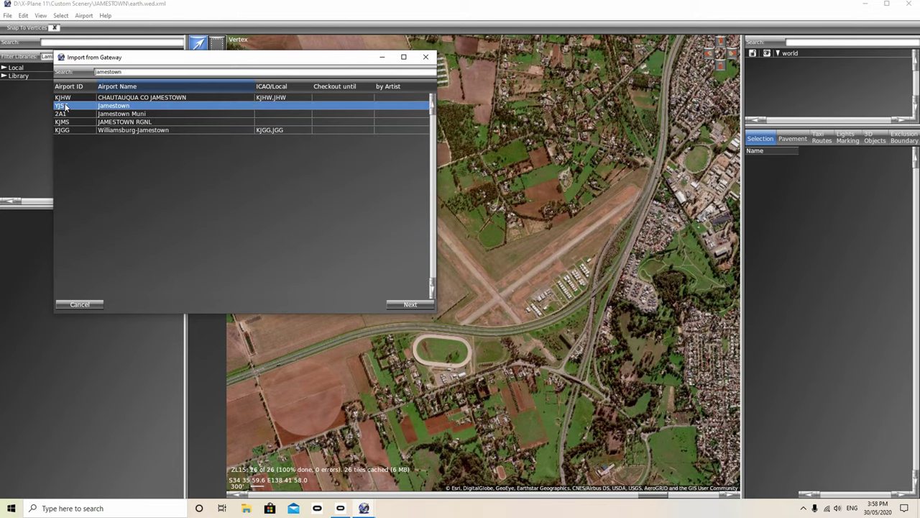
left_click(411, 306)
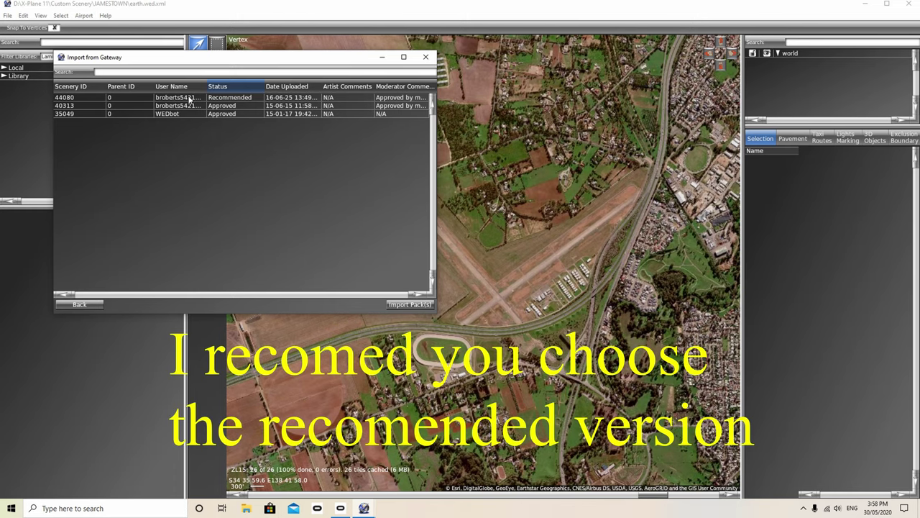
left_click(219, 99)
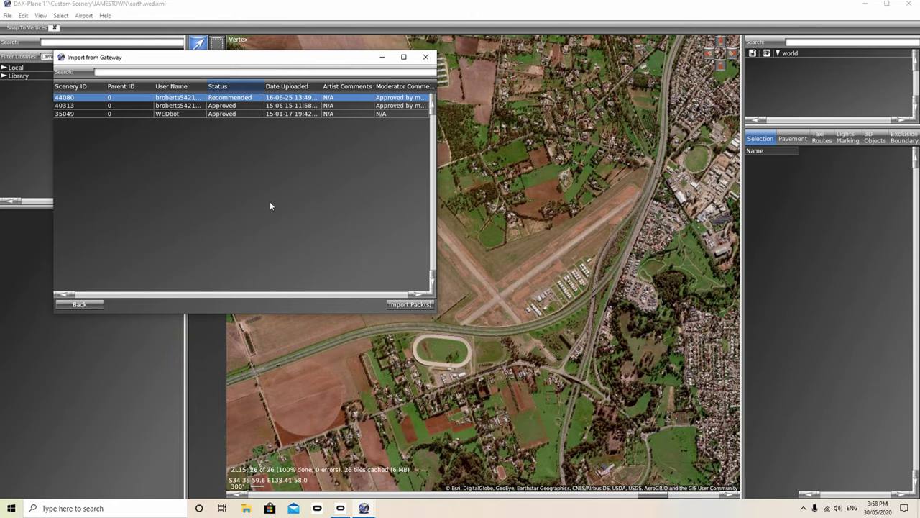
left_click(398, 304)
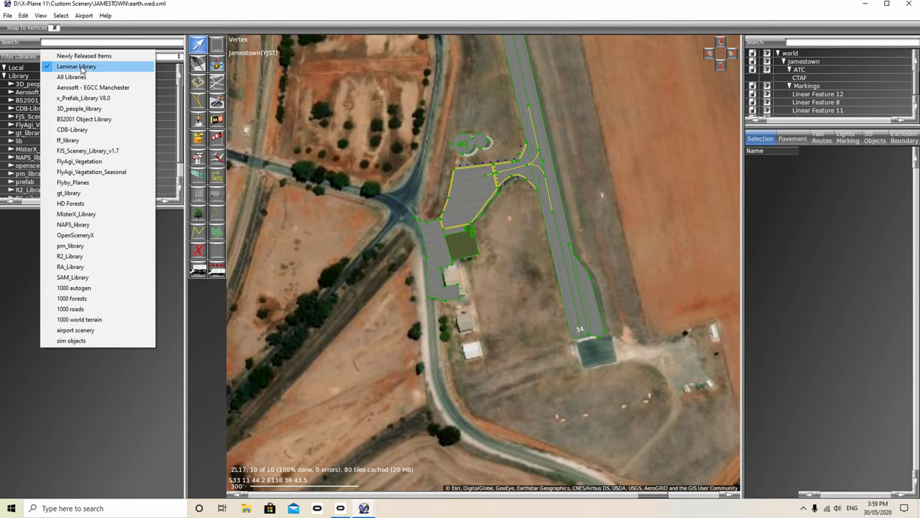
Filter the library to Laminar Library and select the old apron and taxi-line nodes for removal.
left_click(81, 67)
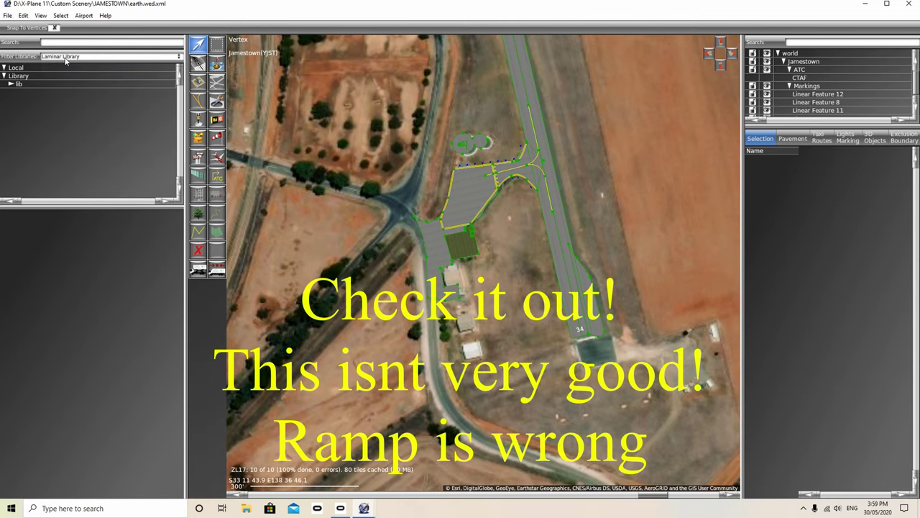
left_click(463, 304)
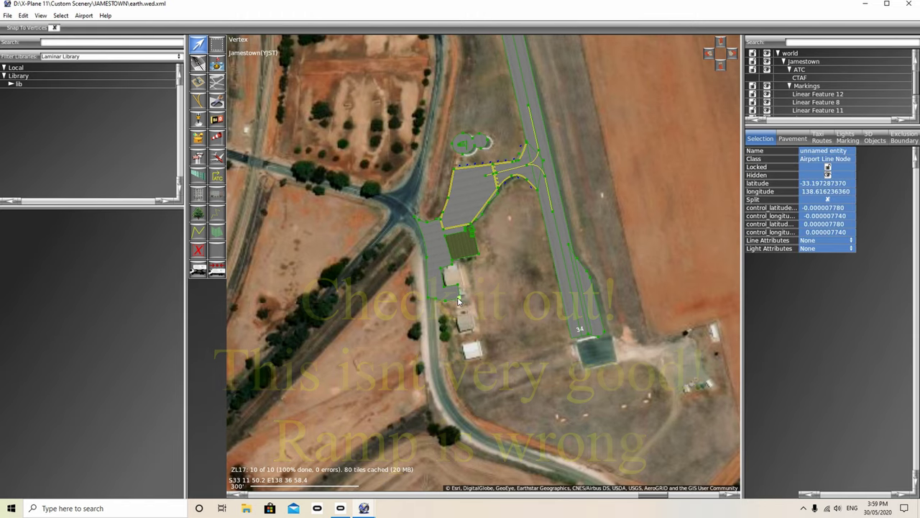
left_click(454, 297)
left_click(457, 289)
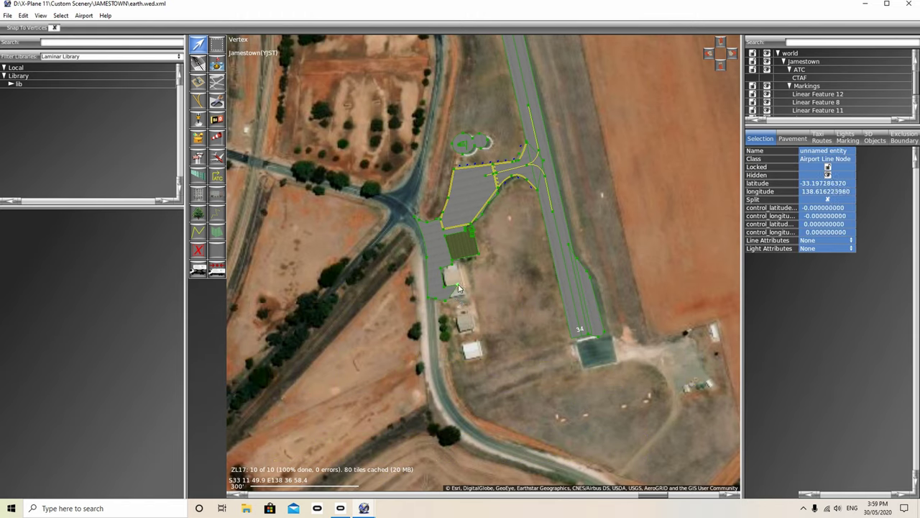
left_click(450, 289)
left_click(444, 289)
left_click(443, 289)
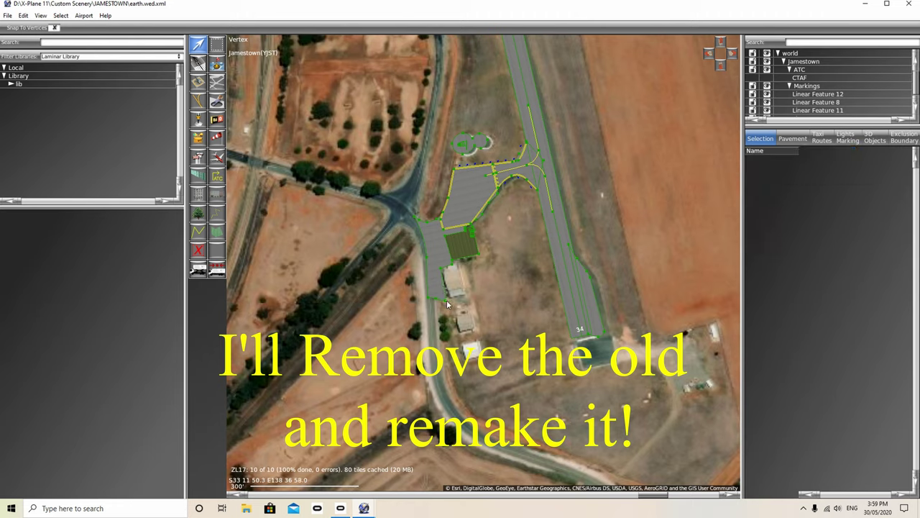
left_click(445, 304)
left_click(440, 300)
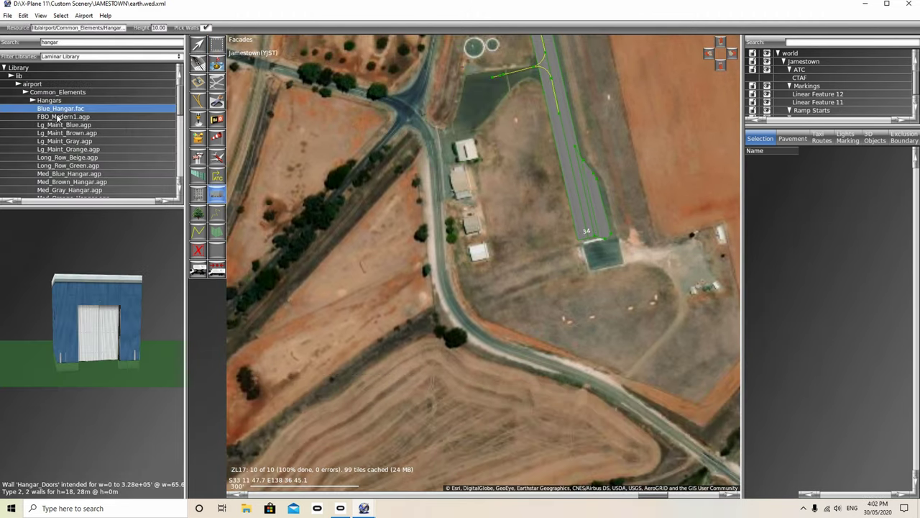
Preview the FBO_Modern1 and Lg_Maint hangars, place a Lg_Maint_Gray hangar, then undo it.
left_click(60, 118)
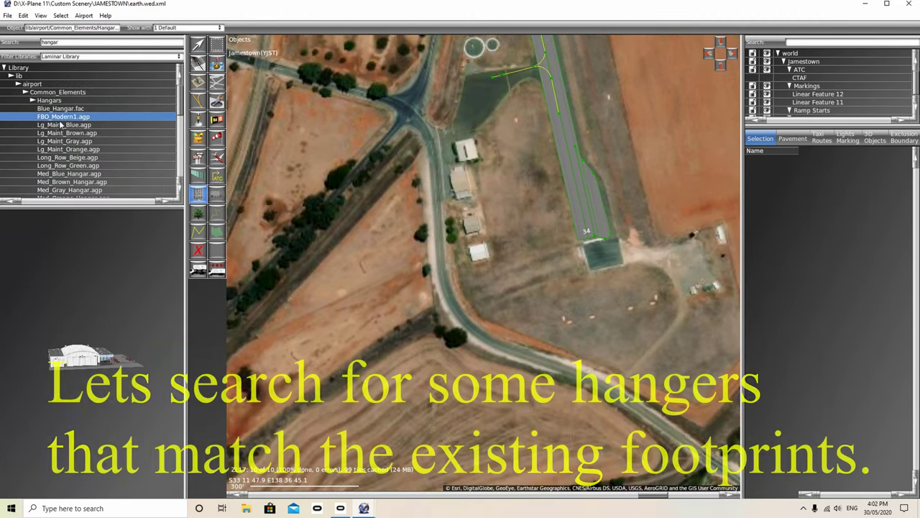
left_click(62, 125)
left_click(63, 134)
left_click(65, 142)
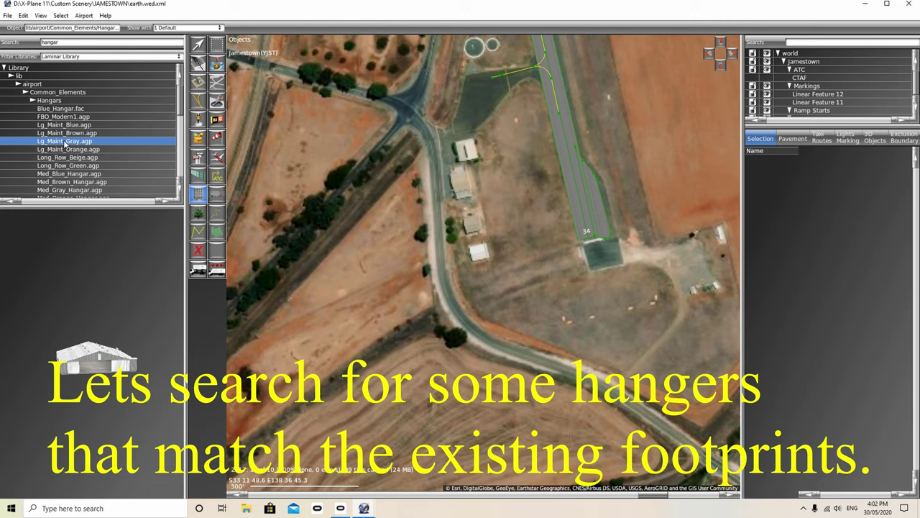
left_click(494, 200)
key("ctrl+z")
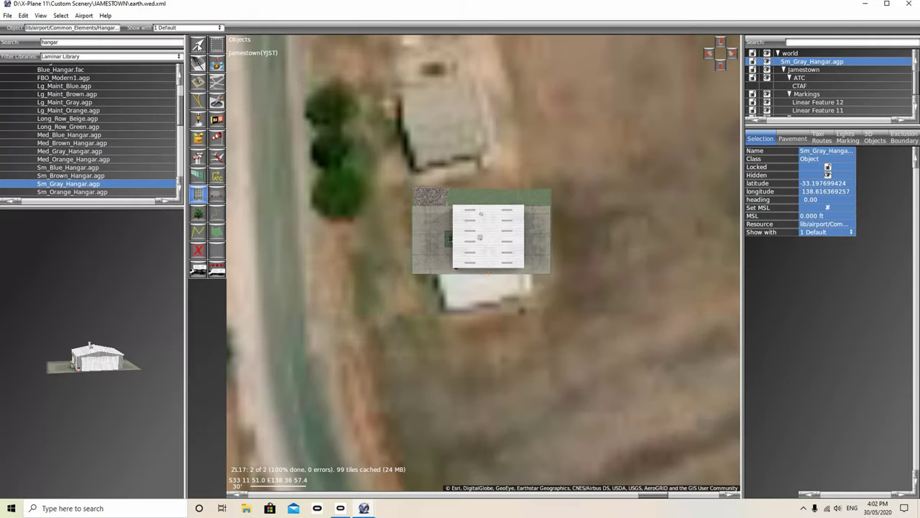
Rotate the small gray hangar to a heading of about 267° to fit its footprint.
left_click(199, 46)
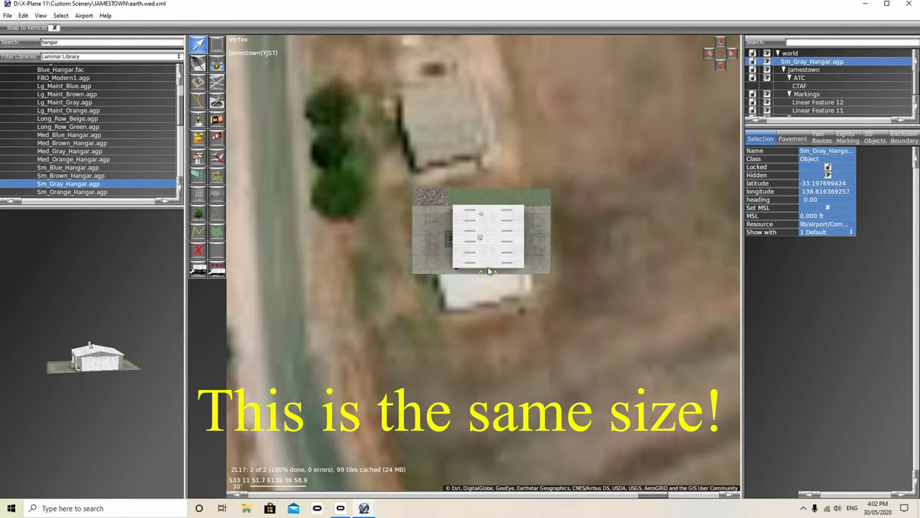
left_click_drag(488, 271, 528, 266)
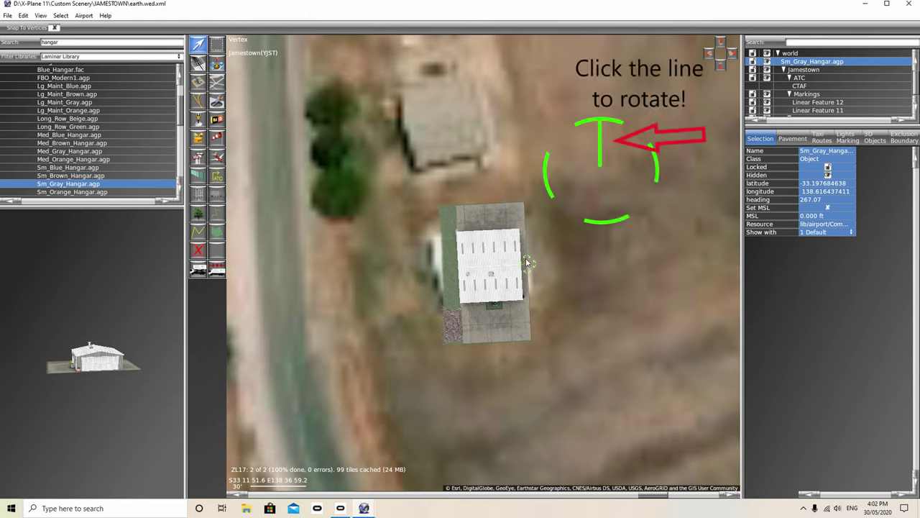
left_click_drag(526, 262, 519, 79)
Place the 25x20x5_solar hangar north of the gray hangars and turn it to about 346.61°.
left_click(568, 290)
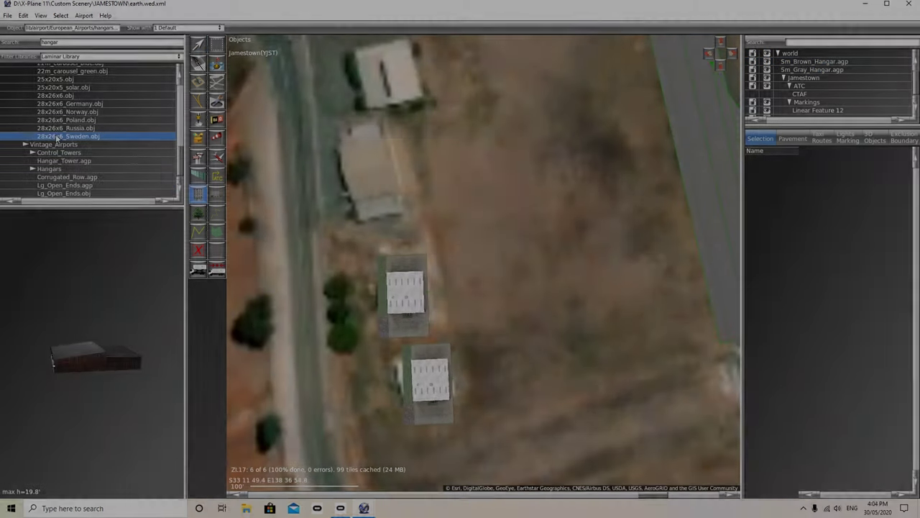
left_click(59, 120)
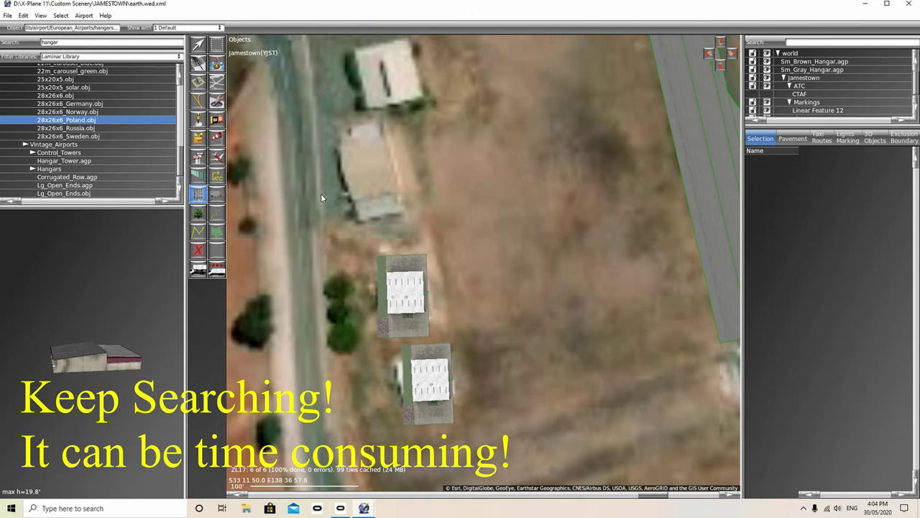
left_click(372, 180)
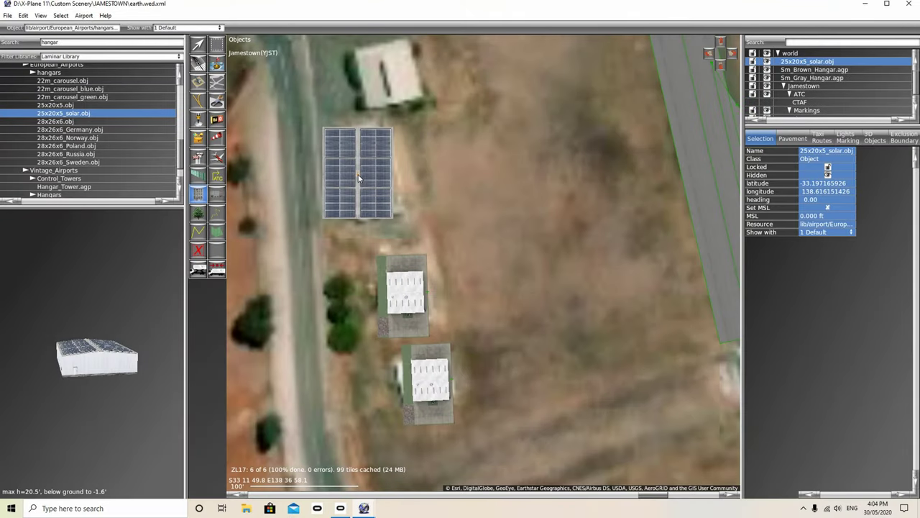
left_click(201, 44)
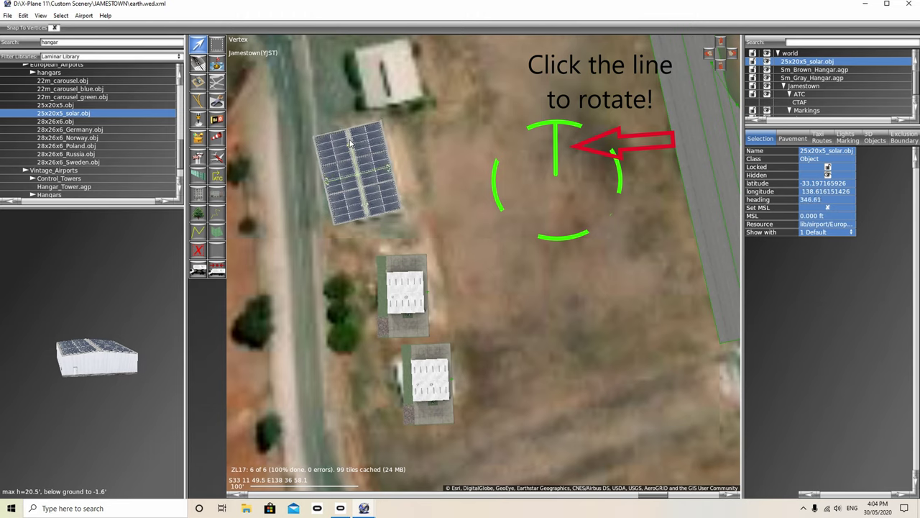
left_click_drag(357, 172, 344, 45)
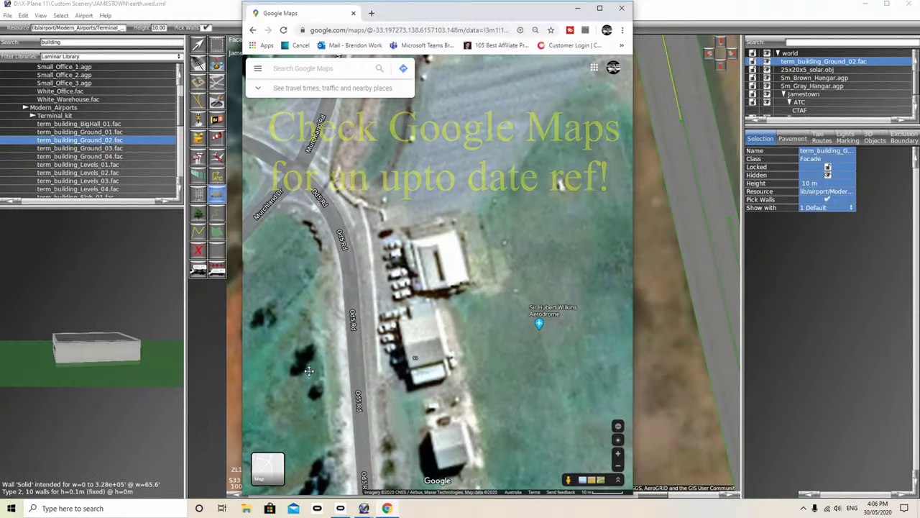
Zoom the satellite view and drop into Street View on Murchland Rd.
scroll(431, 286, "up", 3)
scroll(431, 286, "down", 4)
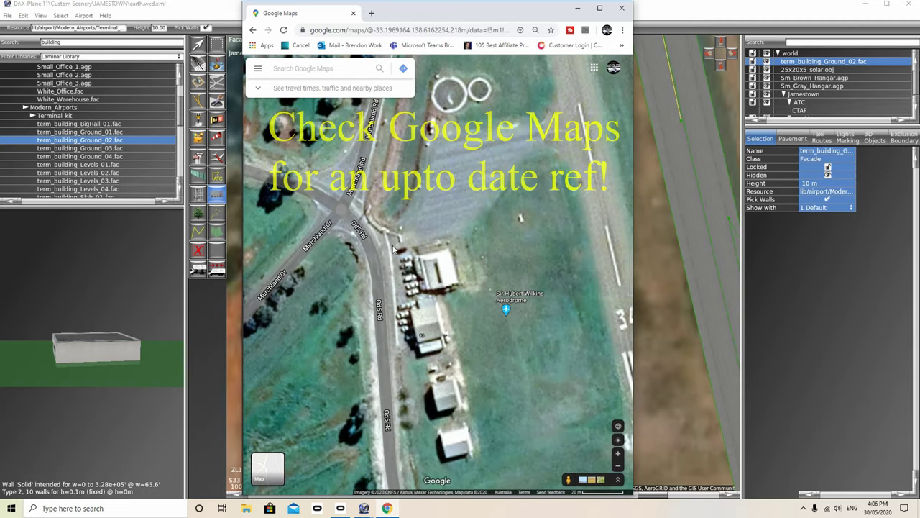
left_click_drag(565, 479, 353, 186)
Look around Street View toward the flying-school buildings and the Learn To Fly sign.
left_click_drag(538, 321, 363, 271)
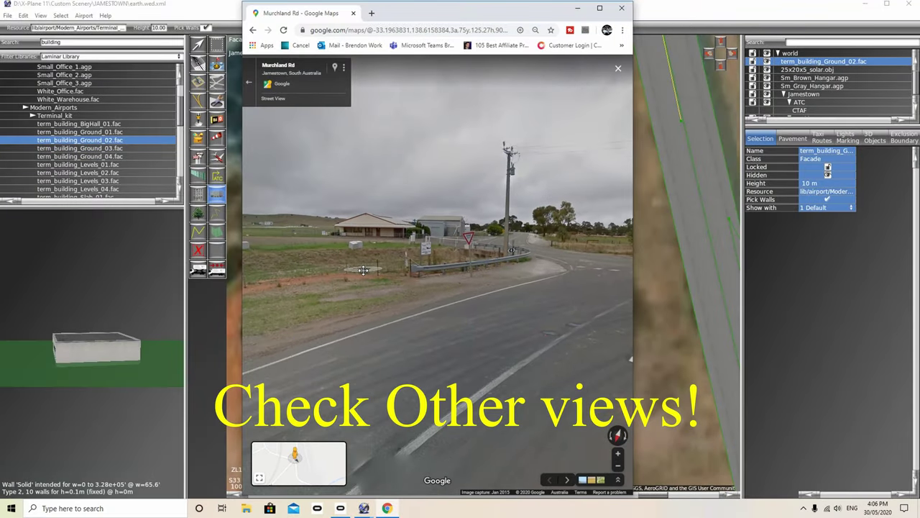
left_click(363, 270)
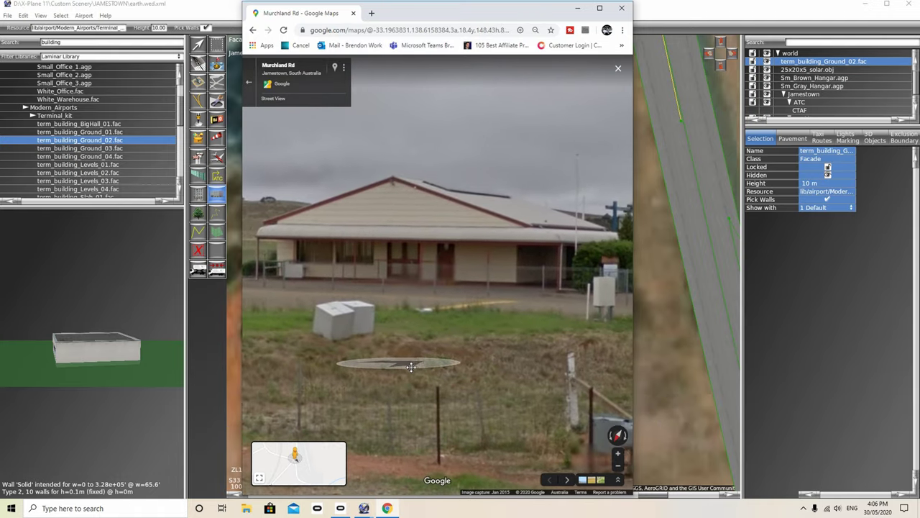
left_click(411, 367)
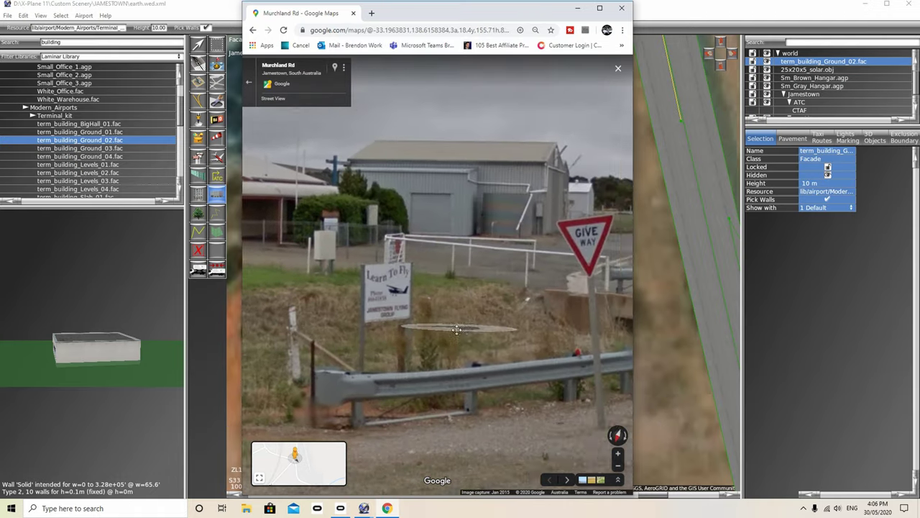
left_click_drag(456, 329, 312, 327)
left_click_drag(499, 327, 632, 291)
left_click_drag(363, 277, 591, 266)
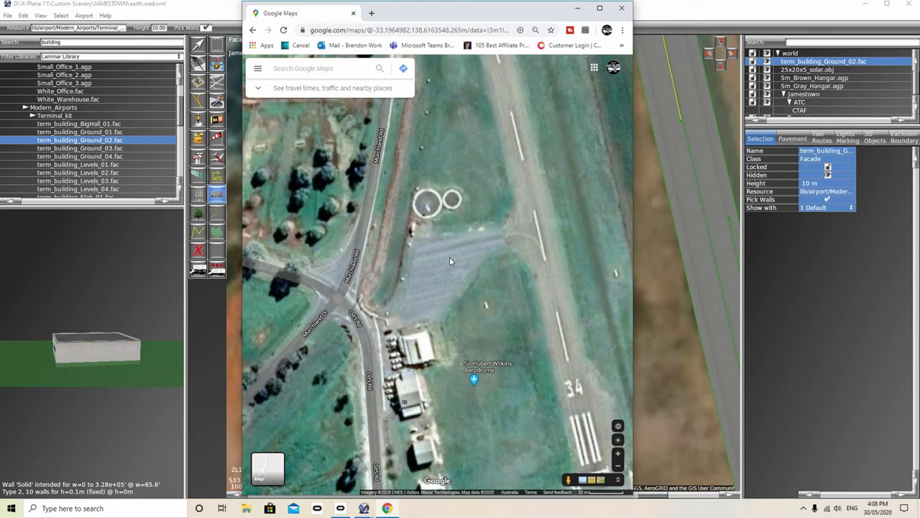
Back in WED, drag the taxi-line nodes to reshape the curve where it meets the runway.
left_click(578, 8)
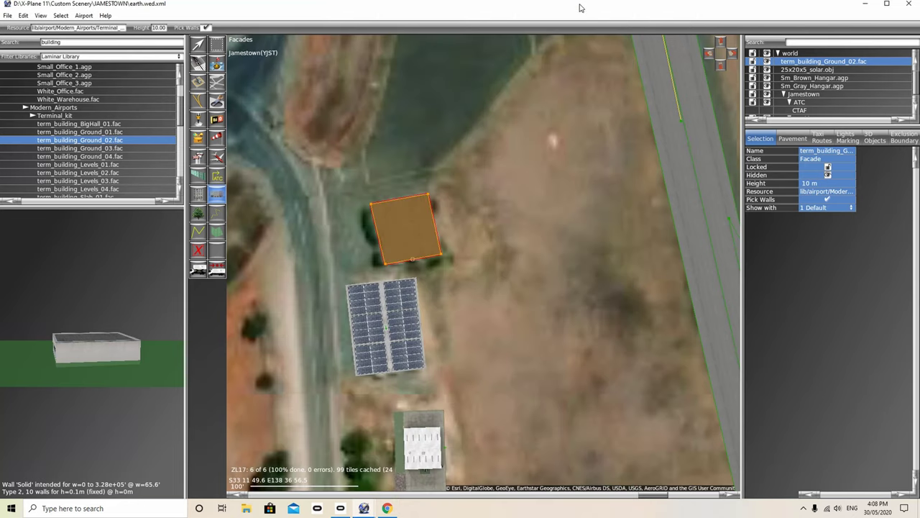
right_click_drag(560, 116, 488, 282)
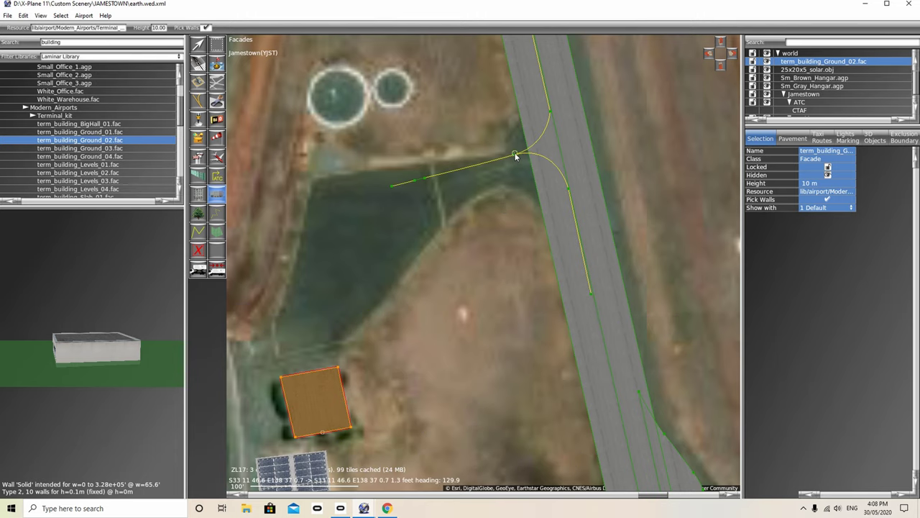
left_click(199, 45)
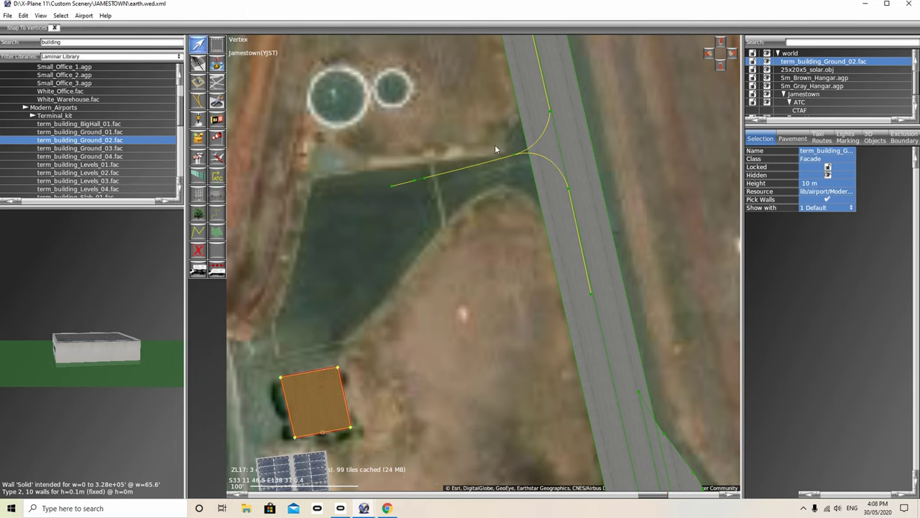
left_click_drag(514, 152, 515, 161)
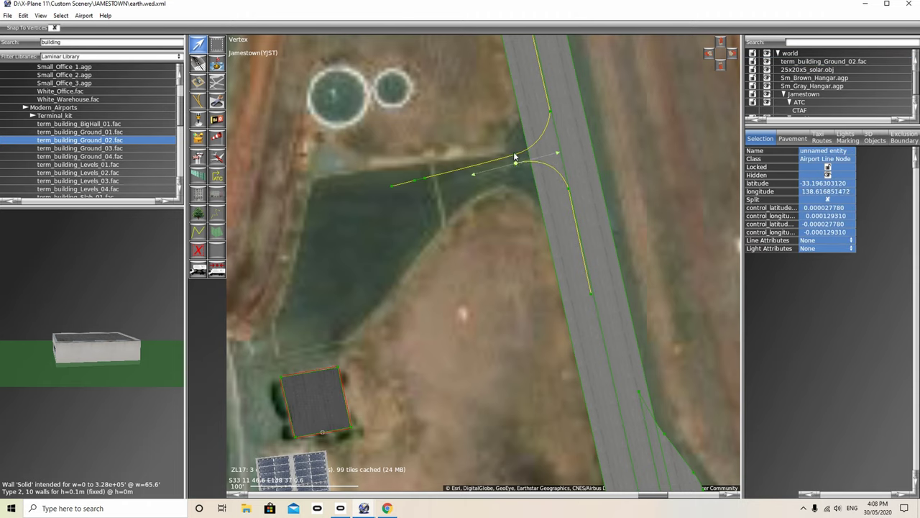
left_click_drag(514, 156, 514, 166)
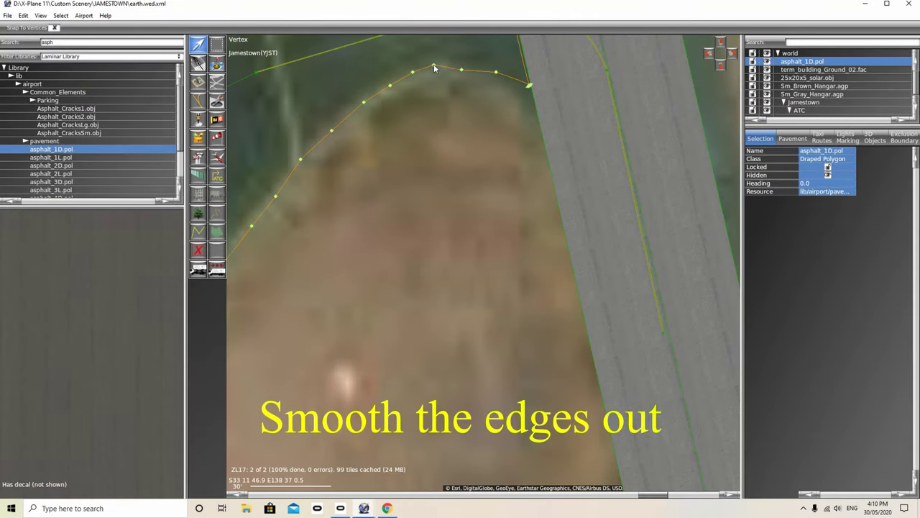
Drag the asphalt_1D.pol apron vertices to smooth its curved edge near the runway.
left_click_drag(434, 66, 436, 71)
left_click_drag(413, 74, 383, 87)
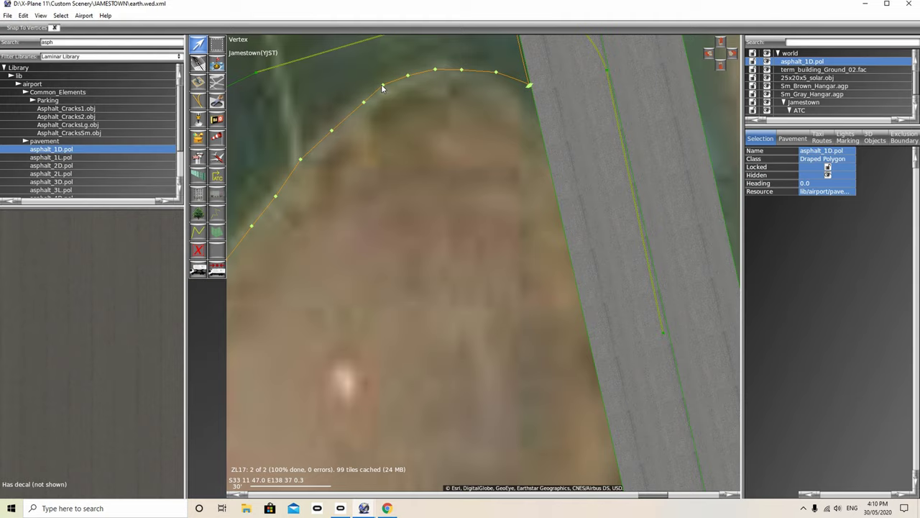
scroll(397, 164, "down", 8)
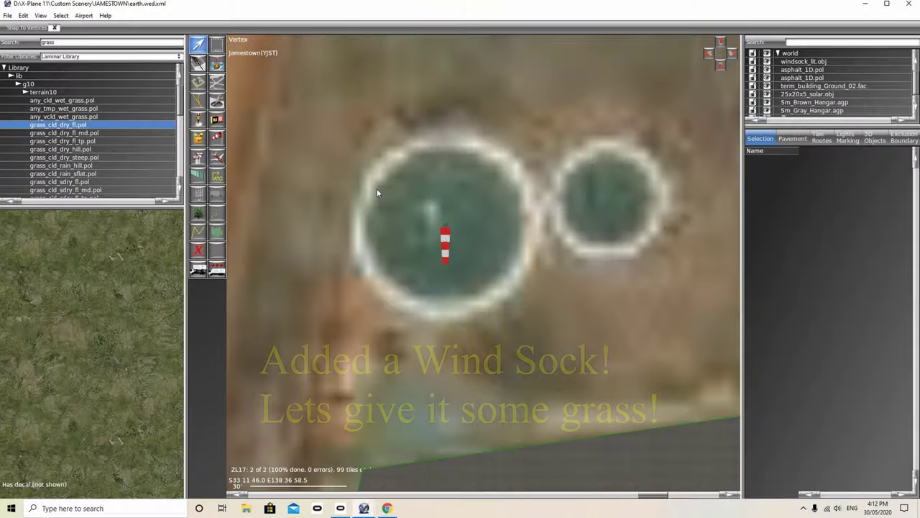
Trace a grass_cld_dry_fl.pol polygon point by point around the windsock circle and close it.
left_click(109, 120)
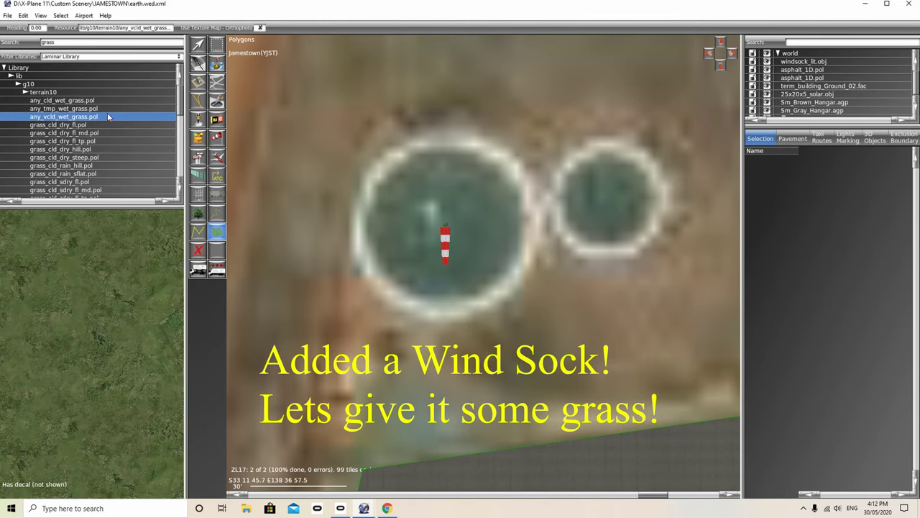
left_click(434, 145)
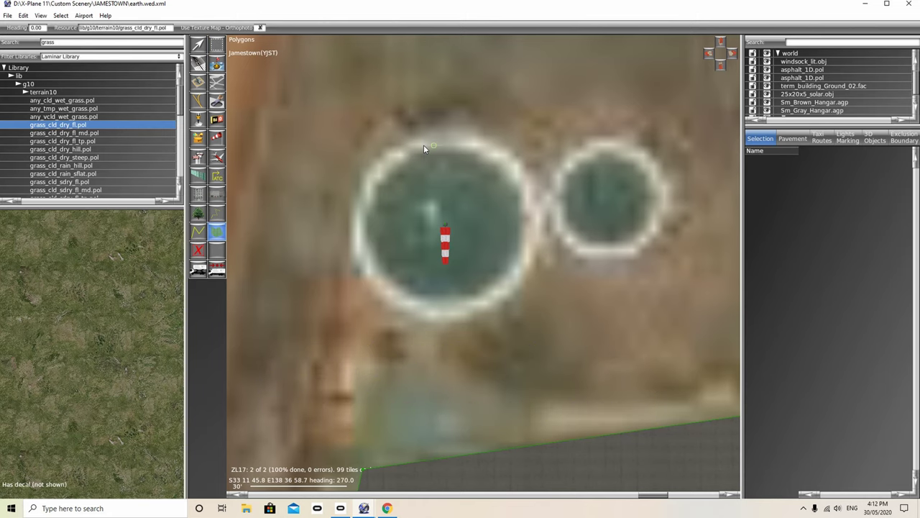
left_click(399, 156)
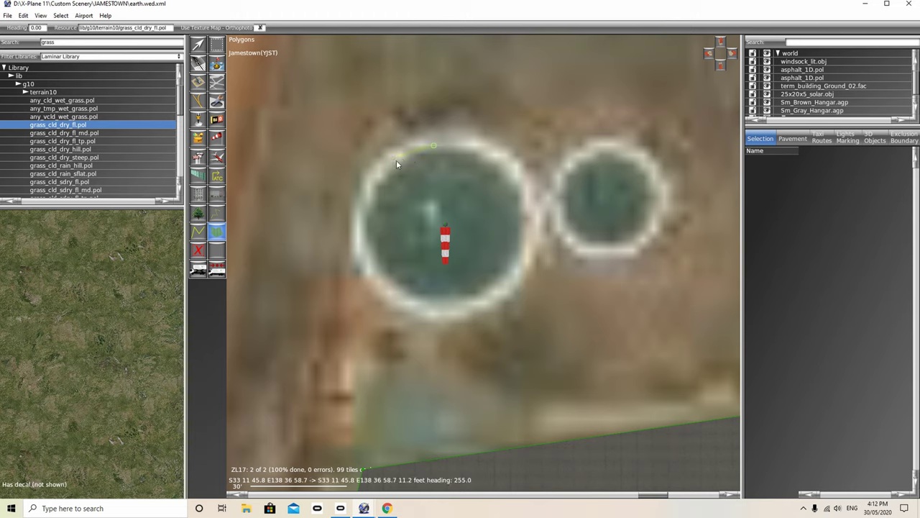
left_click(383, 175)
left_click(371, 192)
left_click(370, 246)
left_click(390, 273)
left_click(421, 294)
left_click(452, 301)
left_click(507, 288)
left_click(514, 267)
left_click(525, 222)
left_click(456, 146)
key("Return")
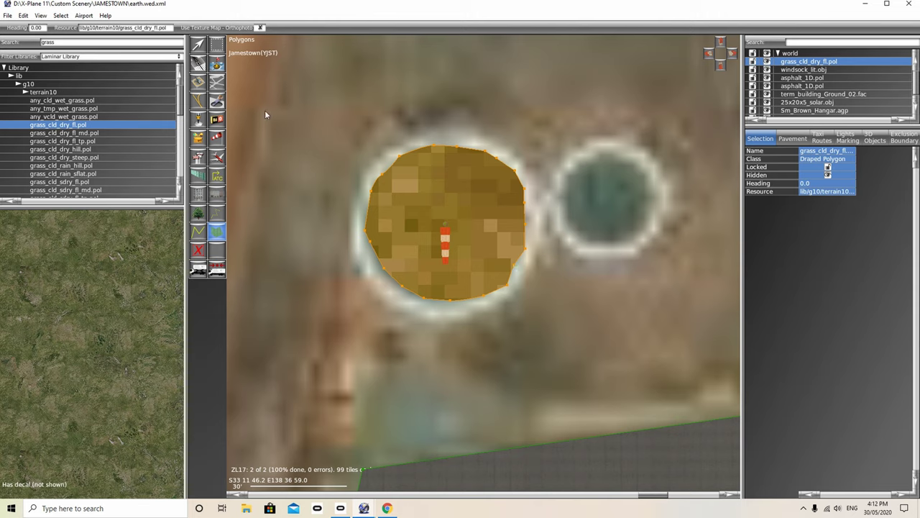
key("v")
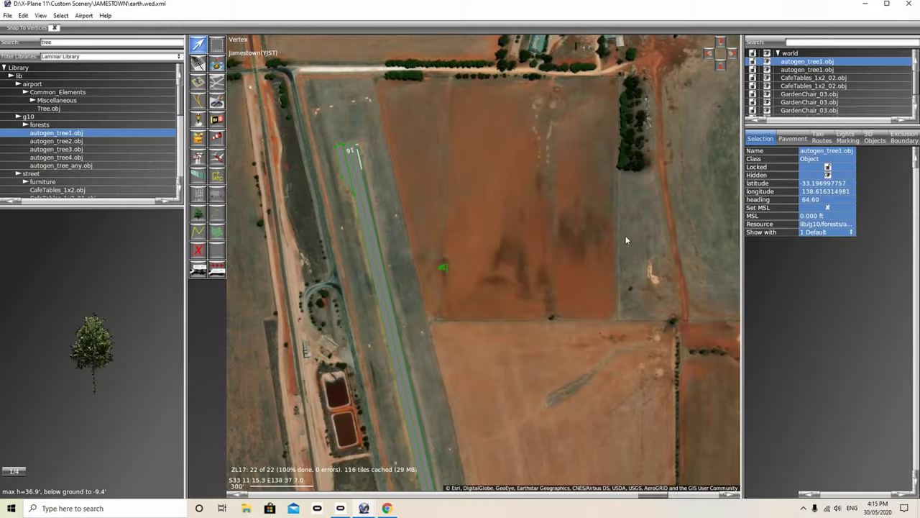
Plant about nine autogen_tree4.obj trees down the eastern tree line, turning a few to set headings.
right_click_drag(624, 235, 548, 311)
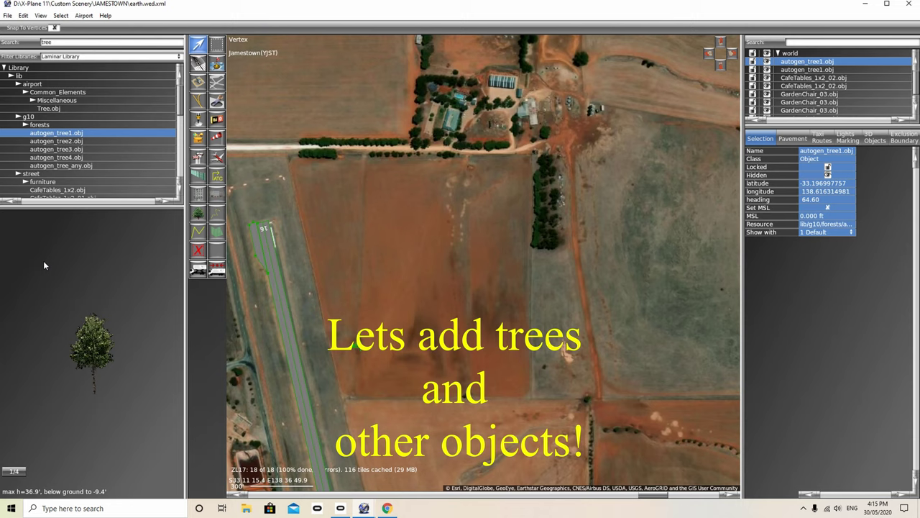
left_click(58, 166)
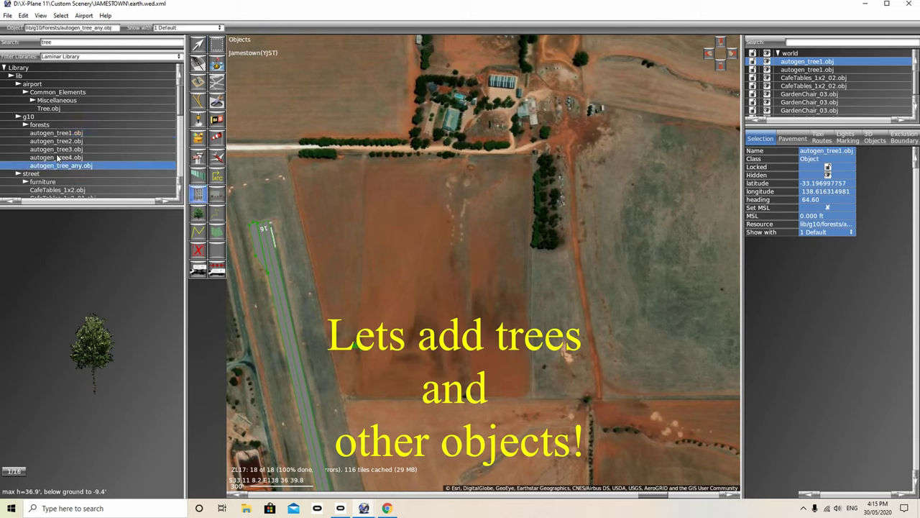
left_click(58, 157)
left_click(537, 244)
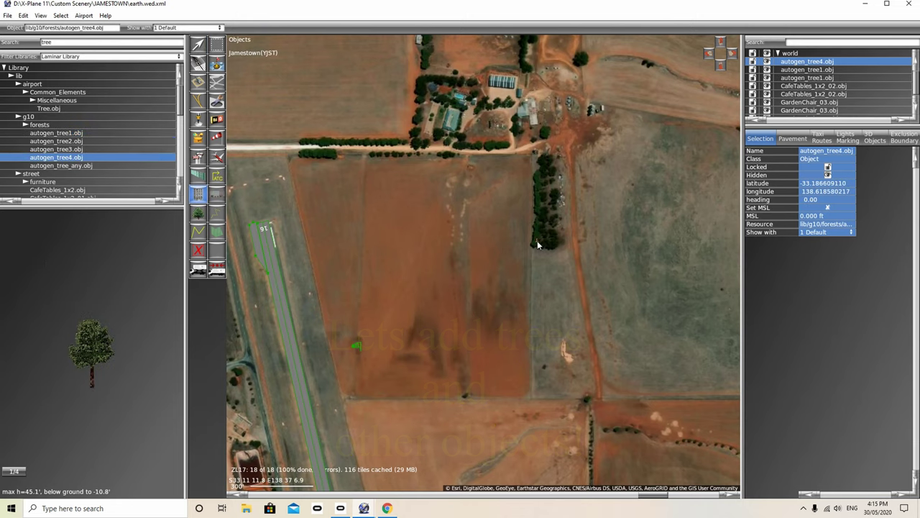
left_click(538, 232)
left_click(538, 218)
left_click(540, 204)
left_click(541, 189)
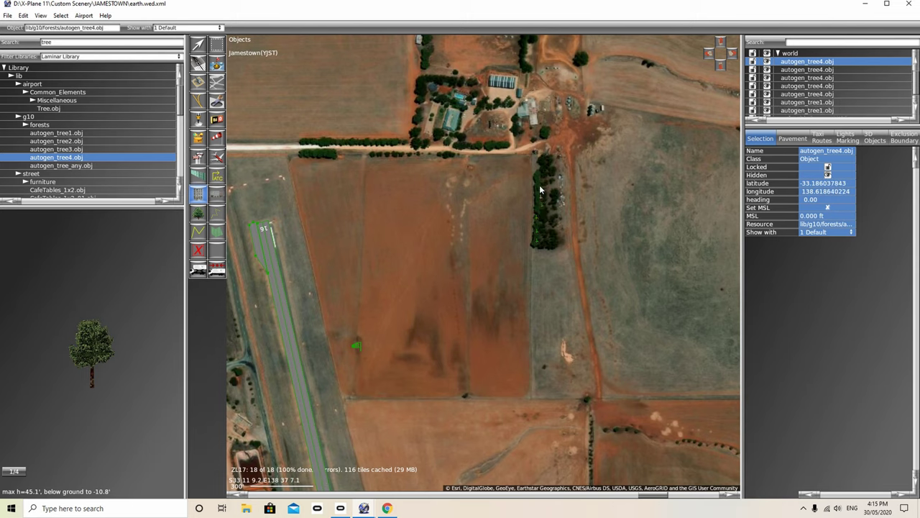
left_click(542, 177)
left_click_drag(545, 161, 558, 245)
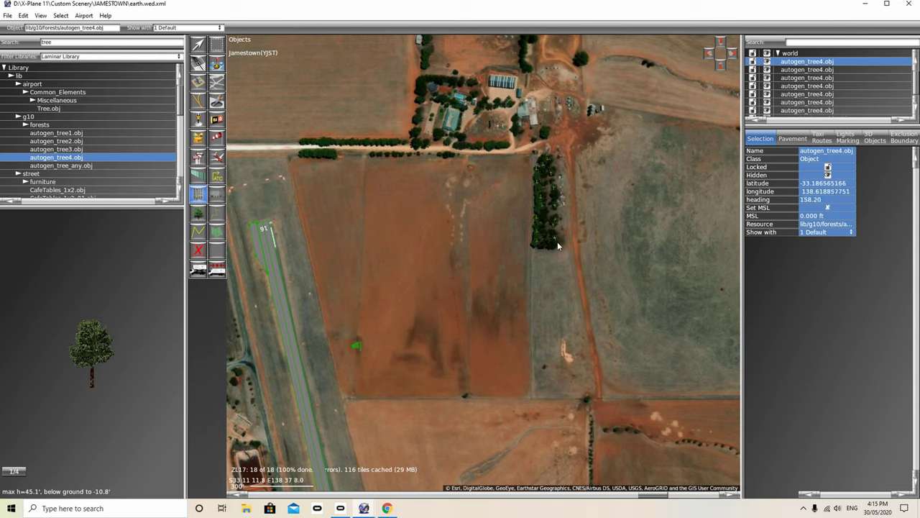
left_click(547, 247)
left_click_drag(355, 148, 352, 147)
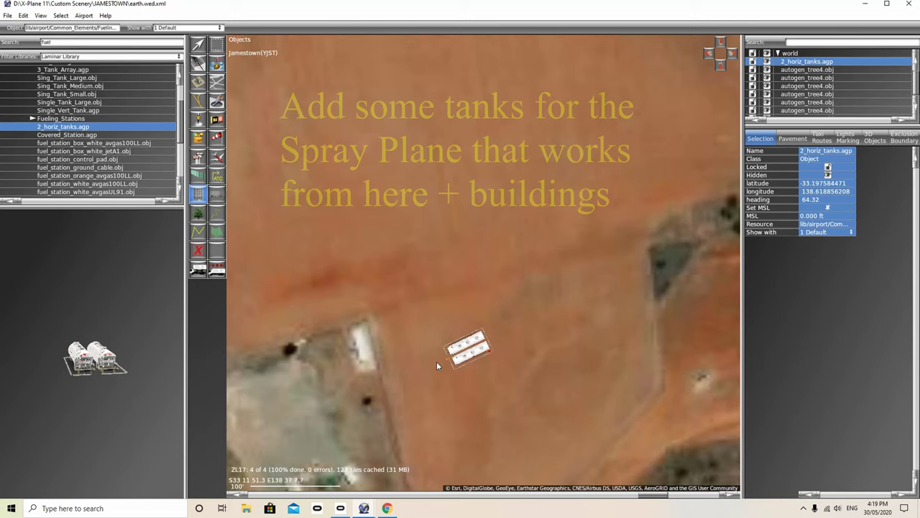
Move the 2_horiz_tanks.agp fuel tanks onto the white pad beside the apron, heading 345.50.
left_click(199, 48)
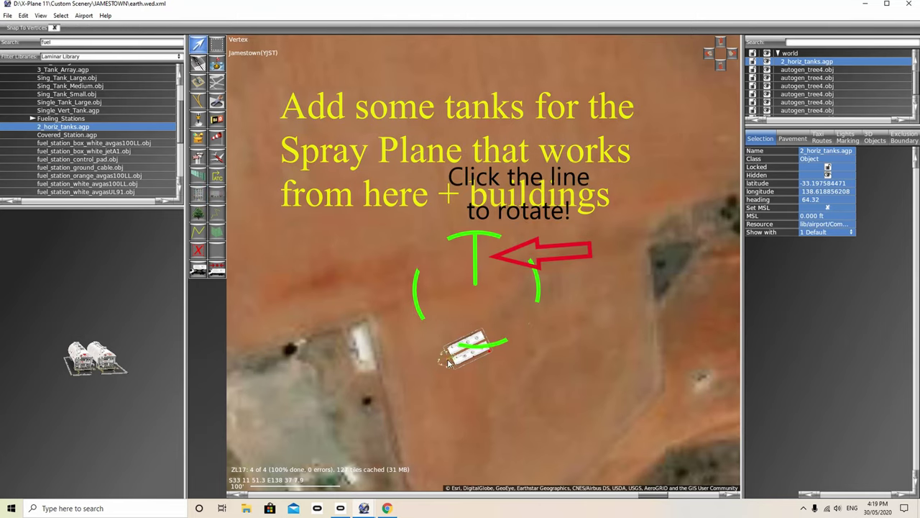
mouse_move(447, 359)
left_mouse_down()
mouse_move(355, 363)
mouse_move(367, 370)
left_mouse_up()
left_click(342, 252)
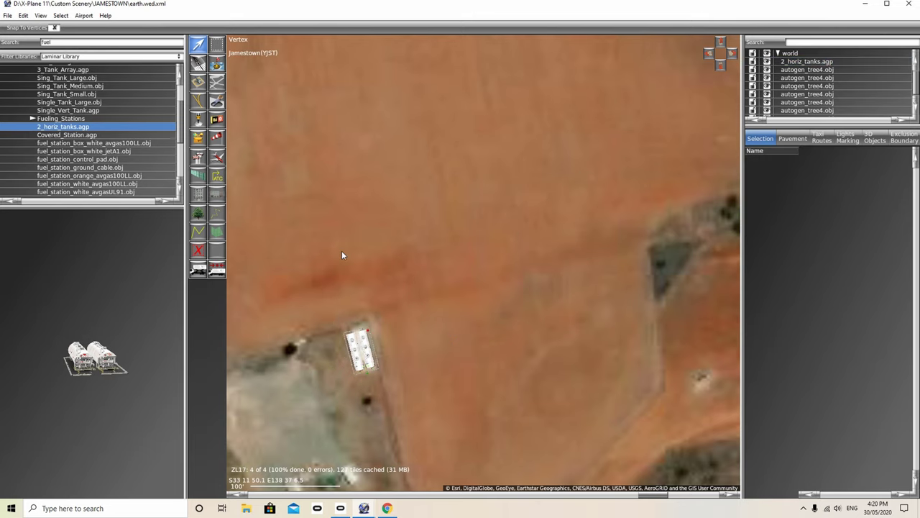
right_click_drag(304, 230, 702, 283)
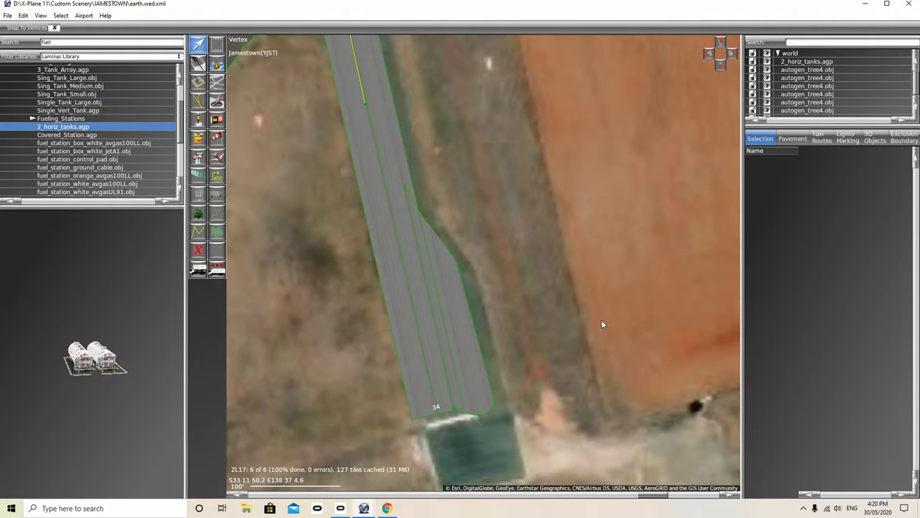
right_click_drag(603, 325, 496, 112)
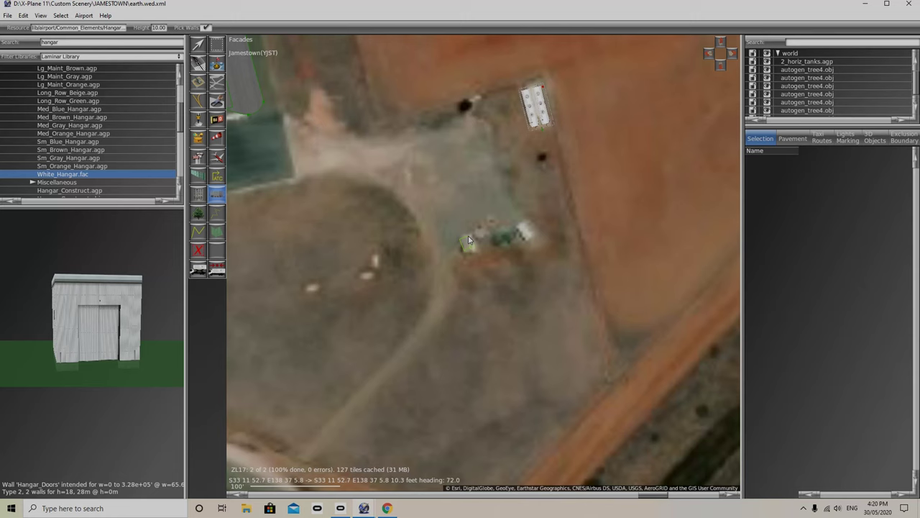
Finish the first White_Hangar.fac facade and outline the second hangar over its small building.
key("Return")
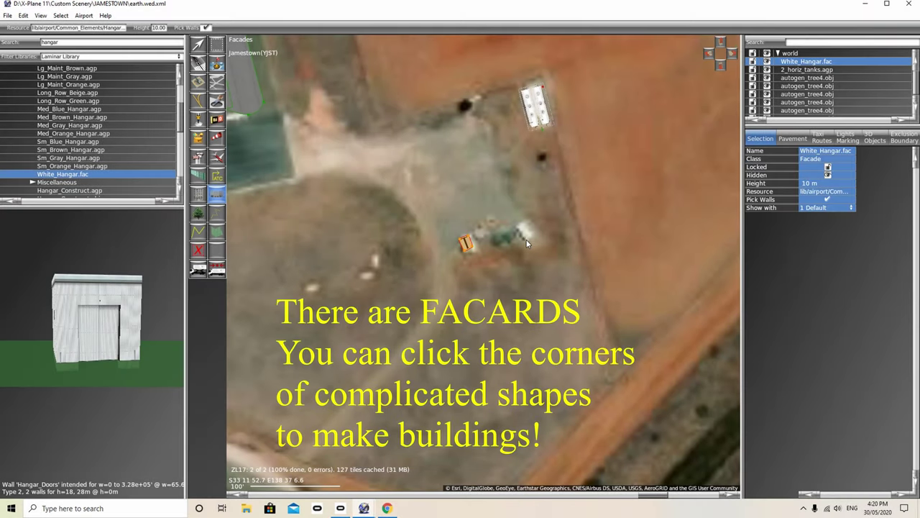
left_click_drag(527, 244, 536, 231)
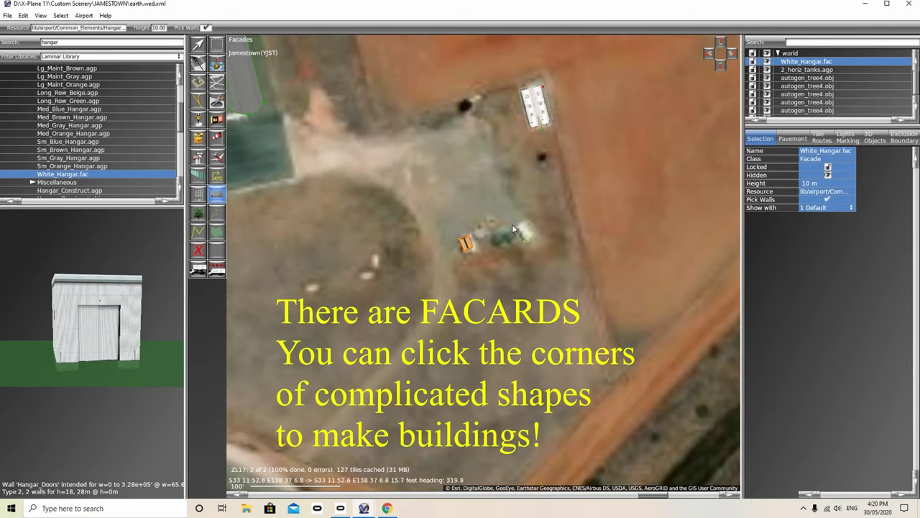
left_click(512, 228)
key("Return")
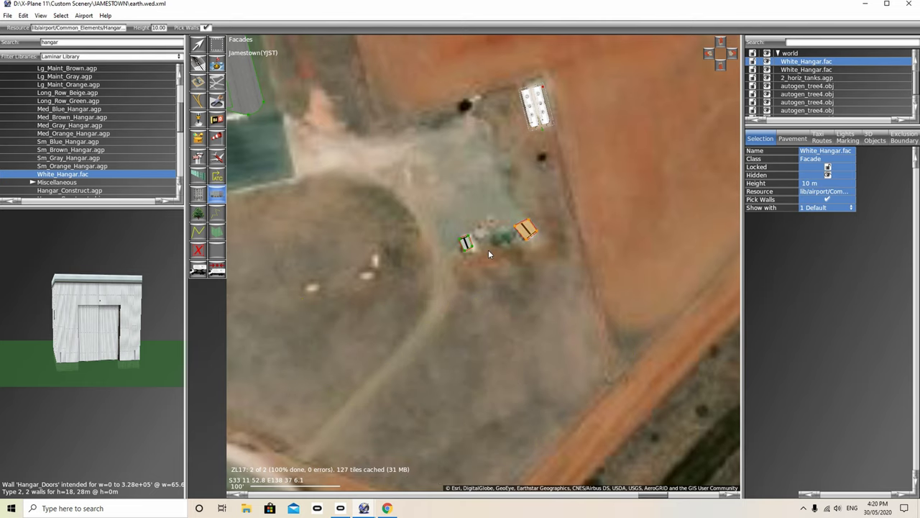
scroll(488, 252, "up", 3)
Drag the smaller hangar's corner nodes so its outline fits the building footprint with a level top edge.
left_click(198, 46)
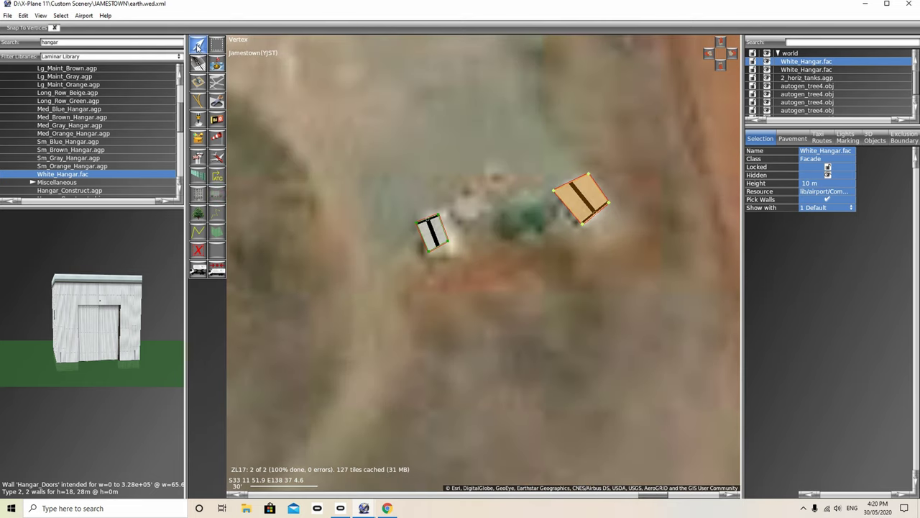
left_click(447, 244)
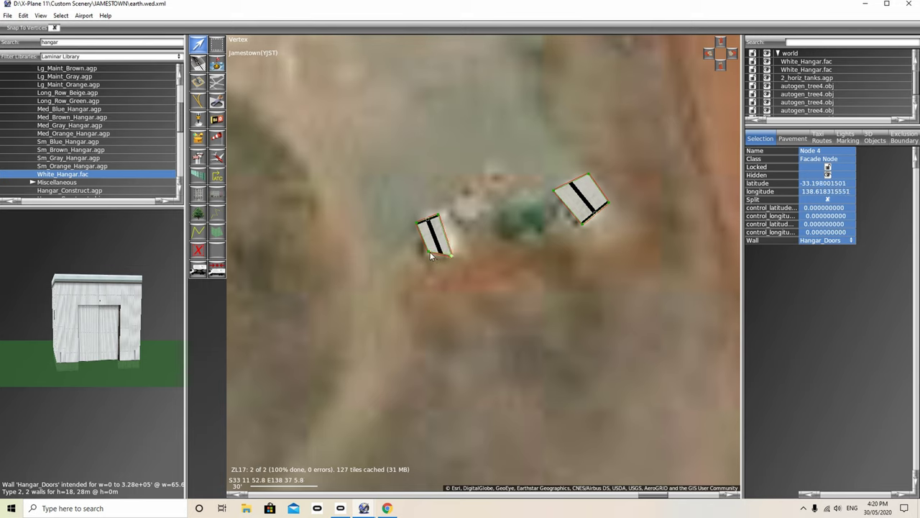
left_click_drag(431, 256, 427, 256)
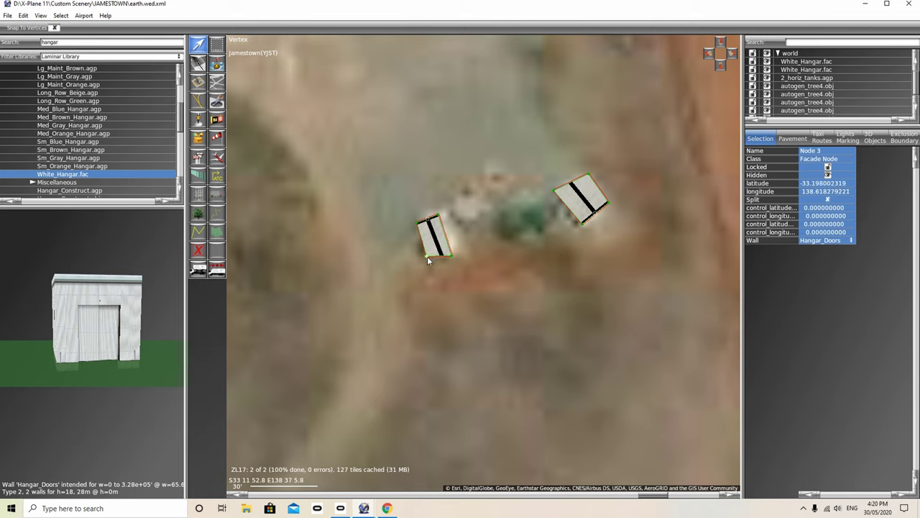
left_click(437, 217)
mouse_move(437, 217)
left_mouse_down()
mouse_move(461, 213)
mouse_move(417, 215)
mouse_move(425, 218)
left_mouse_up()
left_click(419, 222)
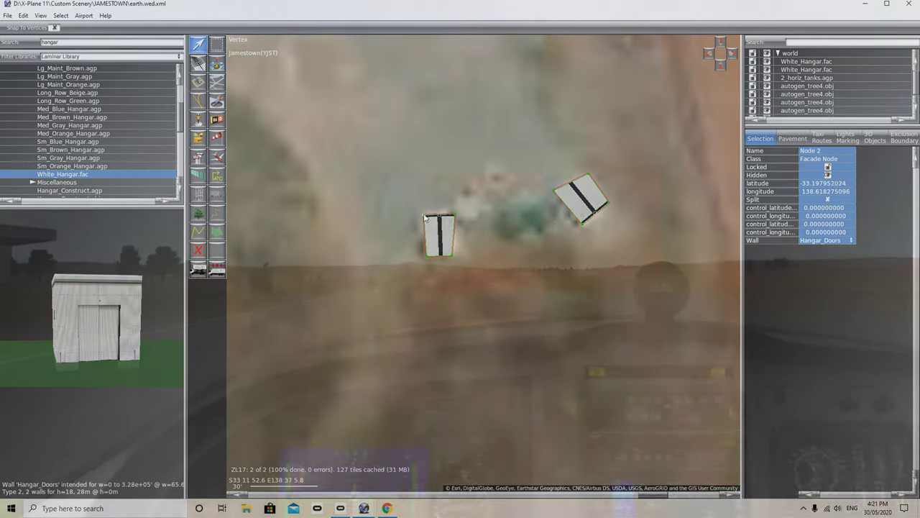